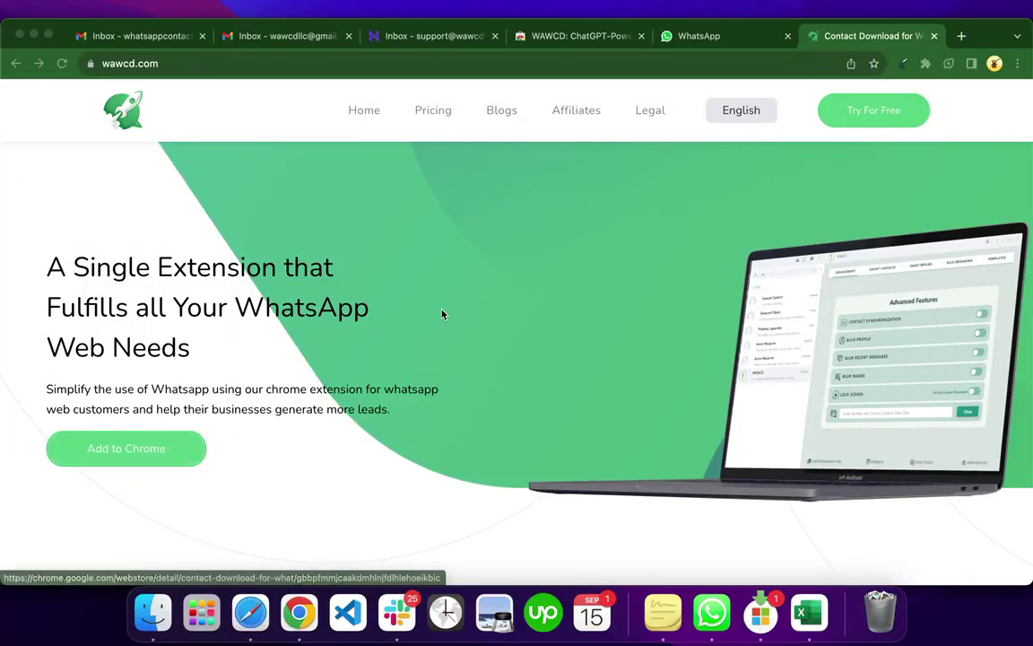
Scroll the wawcd.com homepage down to the ChatGPT auto-replies and paraphrasing features
scroll(442, 314, down, 10)
scroll(442, 314, down, 12)
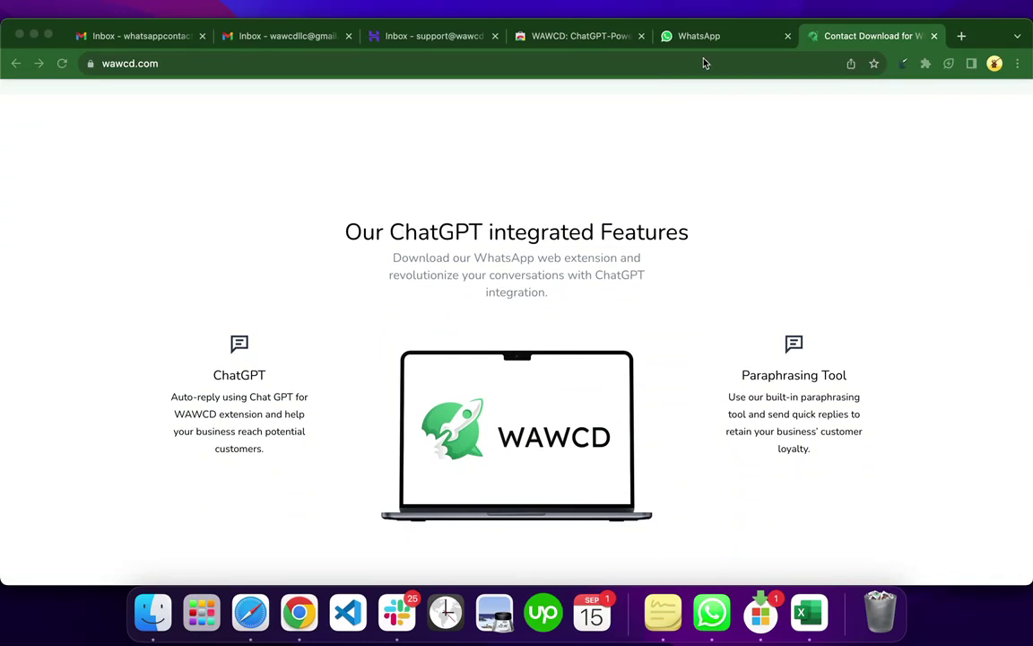
In WhatsApp, reopen the WAWCD panel's CHATGPT settings and select the saved authorization key
click(714, 40)
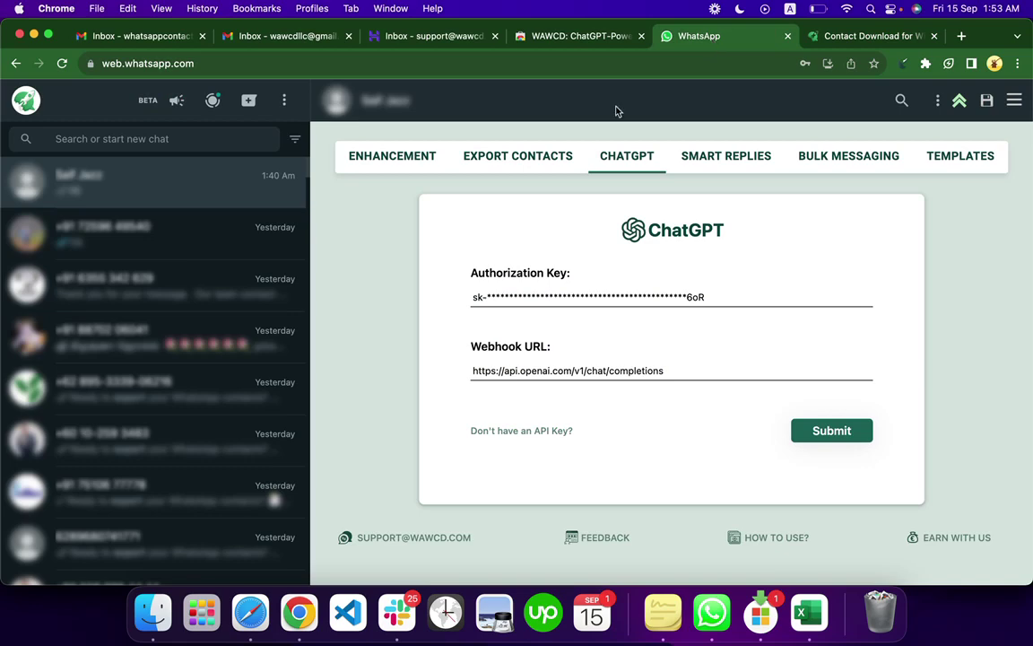
click(958, 100)
click(959, 100)
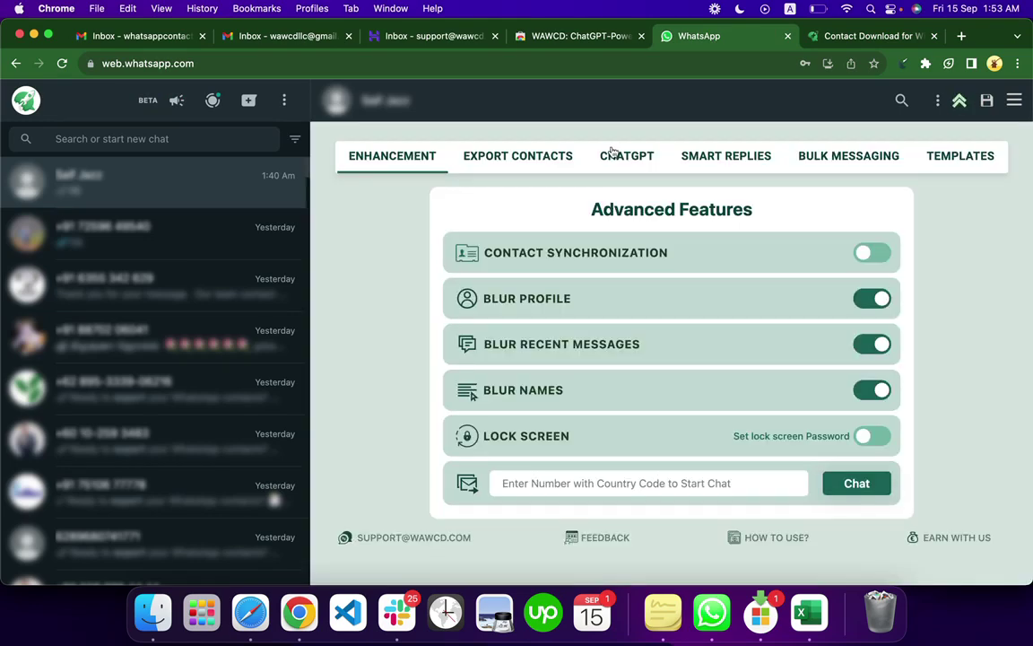
click(627, 159)
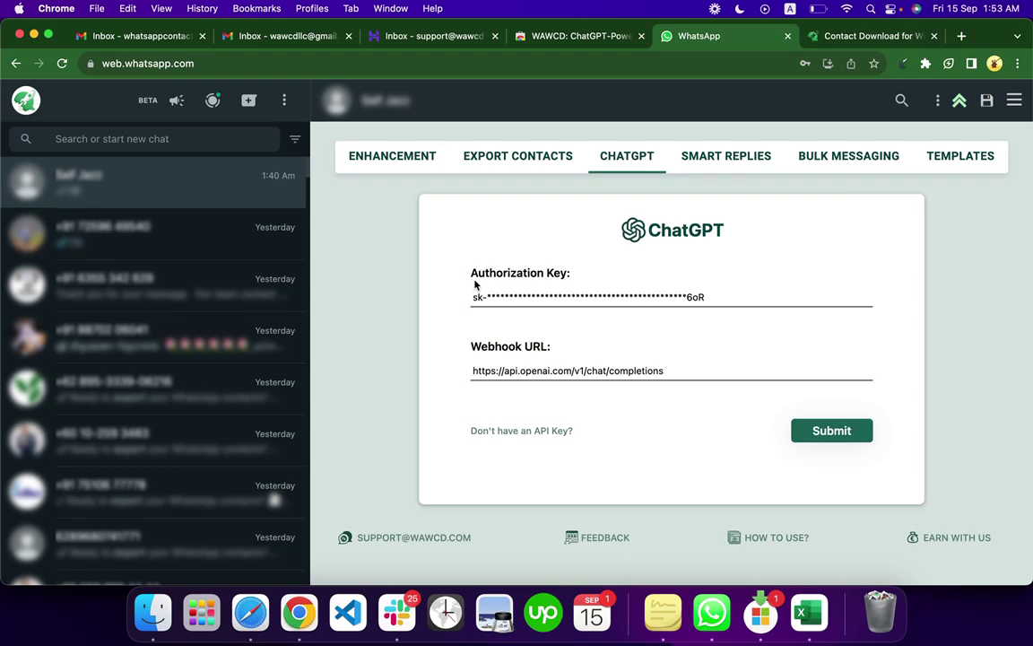
mouse_move(736, 298)
mouse_down()
mouse_move(445, 299)
mouse_move(709, 296)
mouse_up()
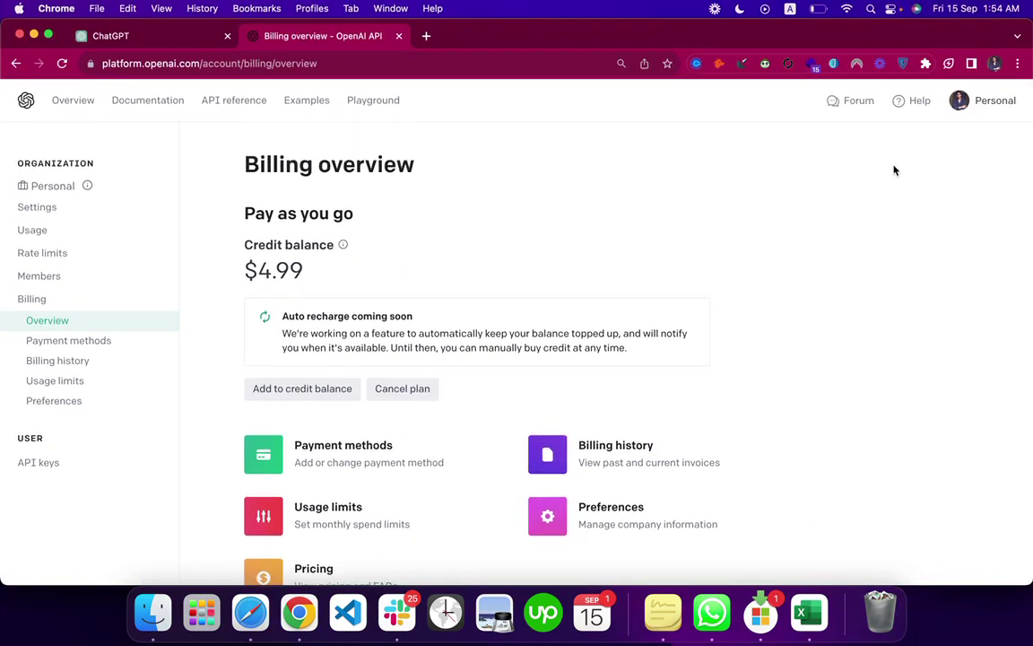
Open the OpenAI API keys page showing 'testkey', then compare it with the WhatsApp window
click(973, 106)
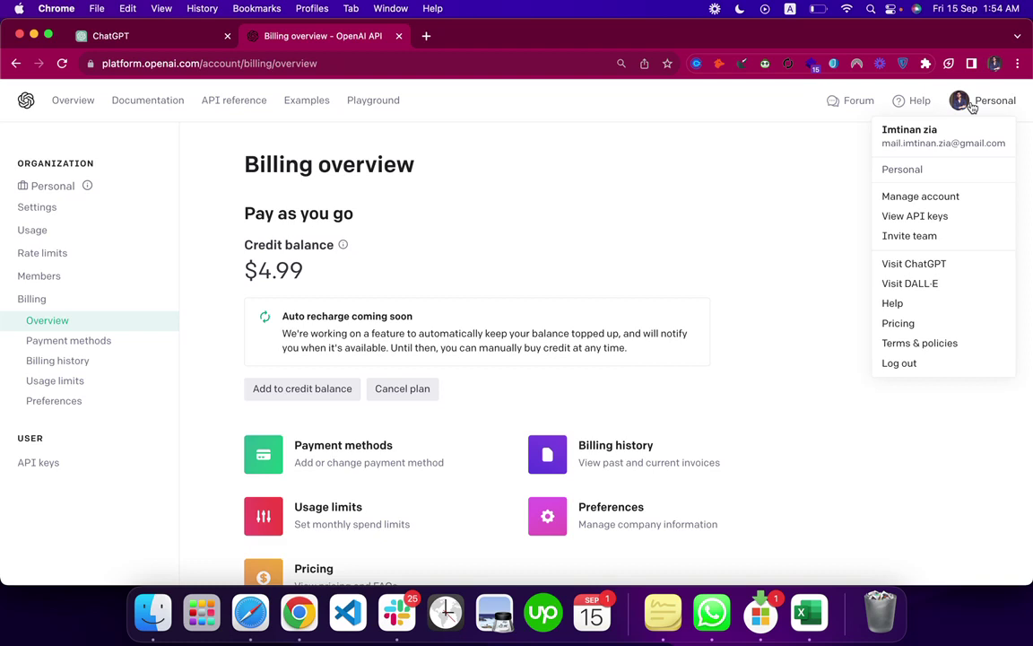
click(912, 217)
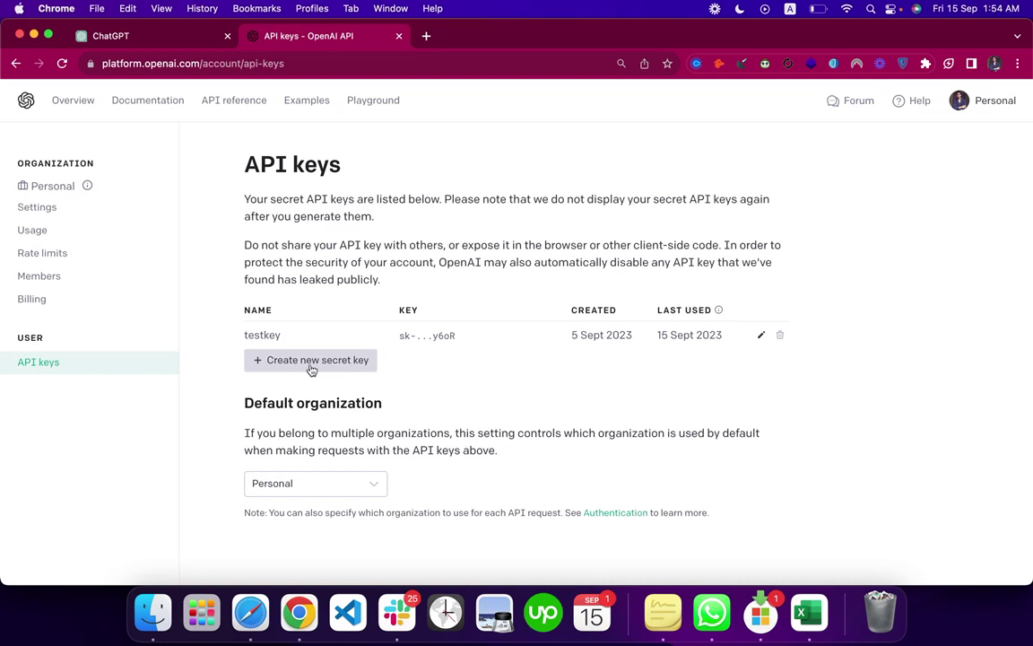
key(ctrl+Left)
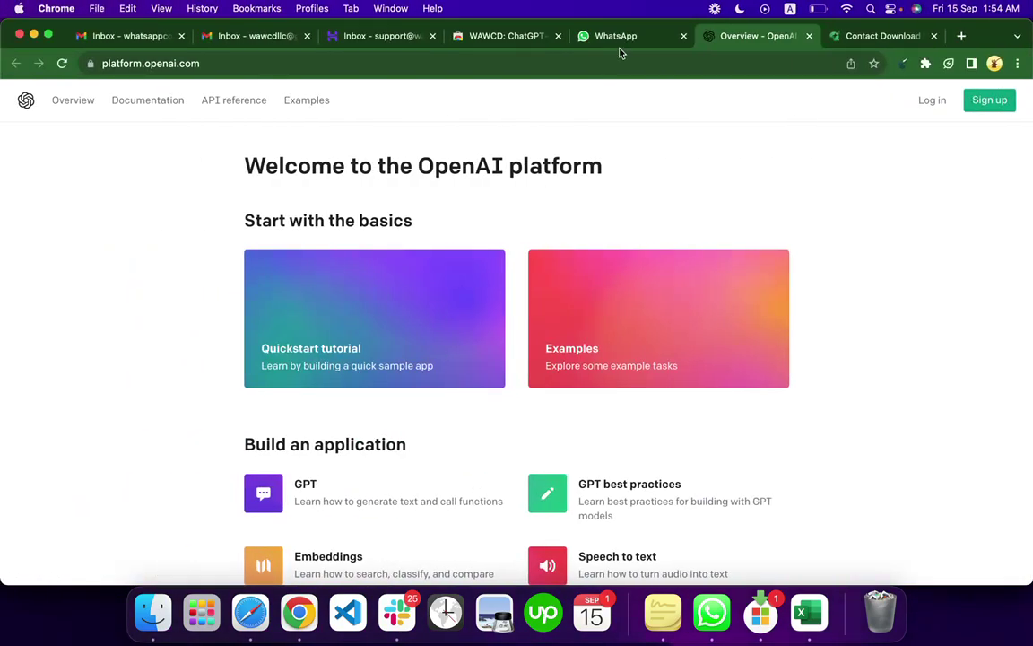
click(622, 43)
key(ctrl+Right)
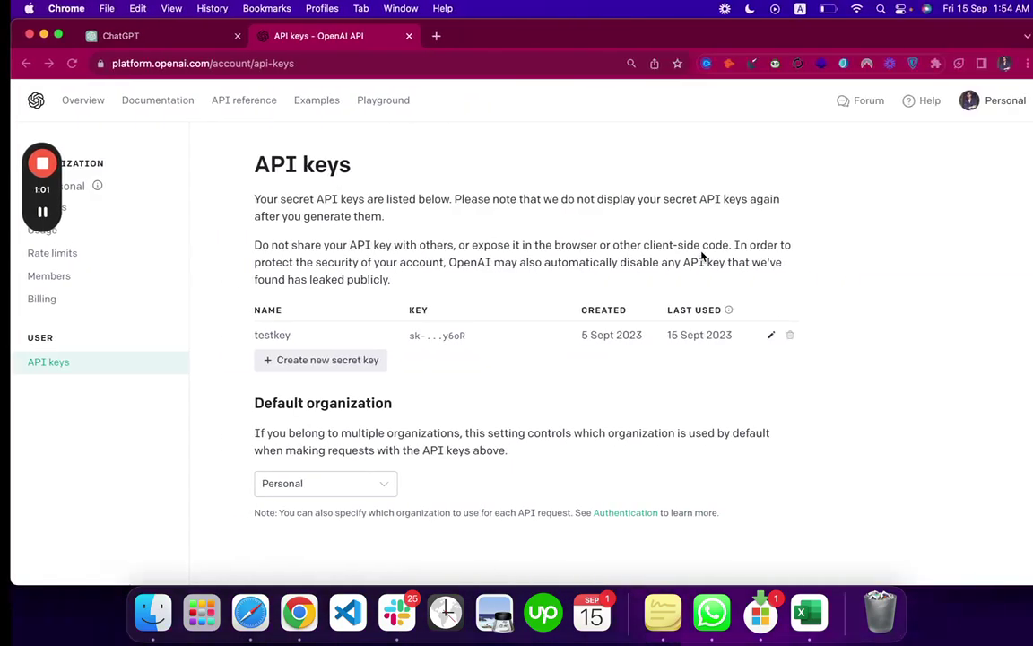
key(ctrl+Left)
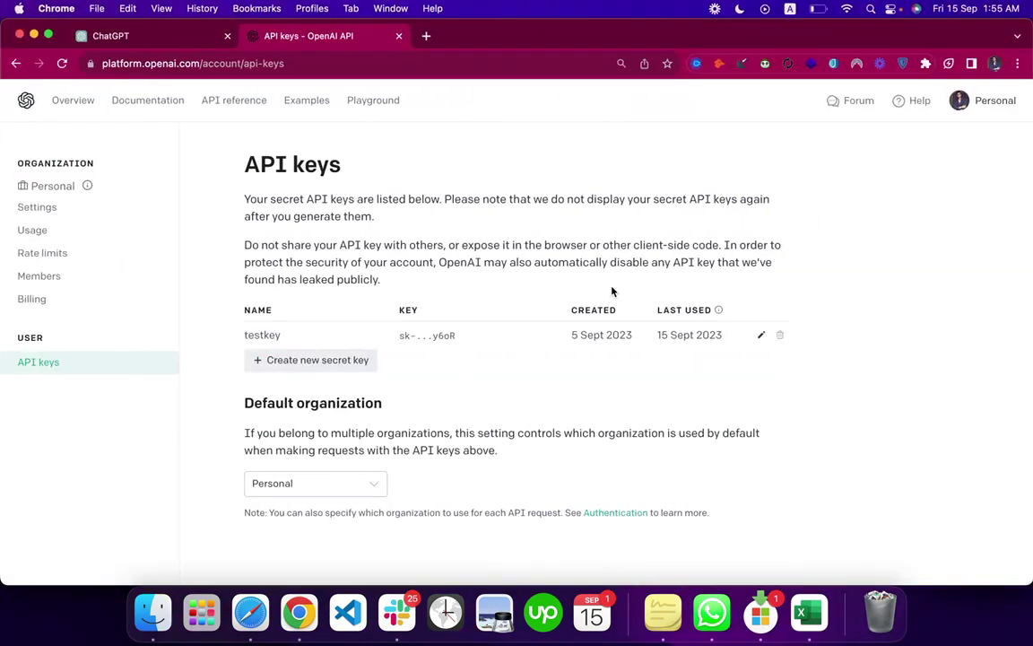
Open the billing overview and highlight the $4.99 credit balance
click(62, 299)
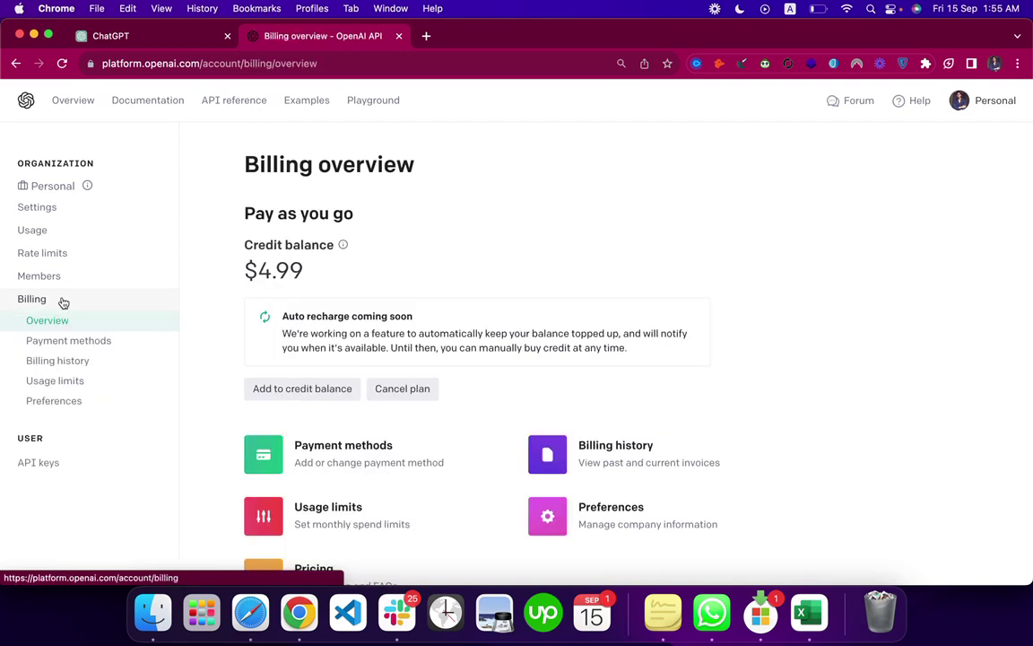
scroll(385, 440, down, 1)
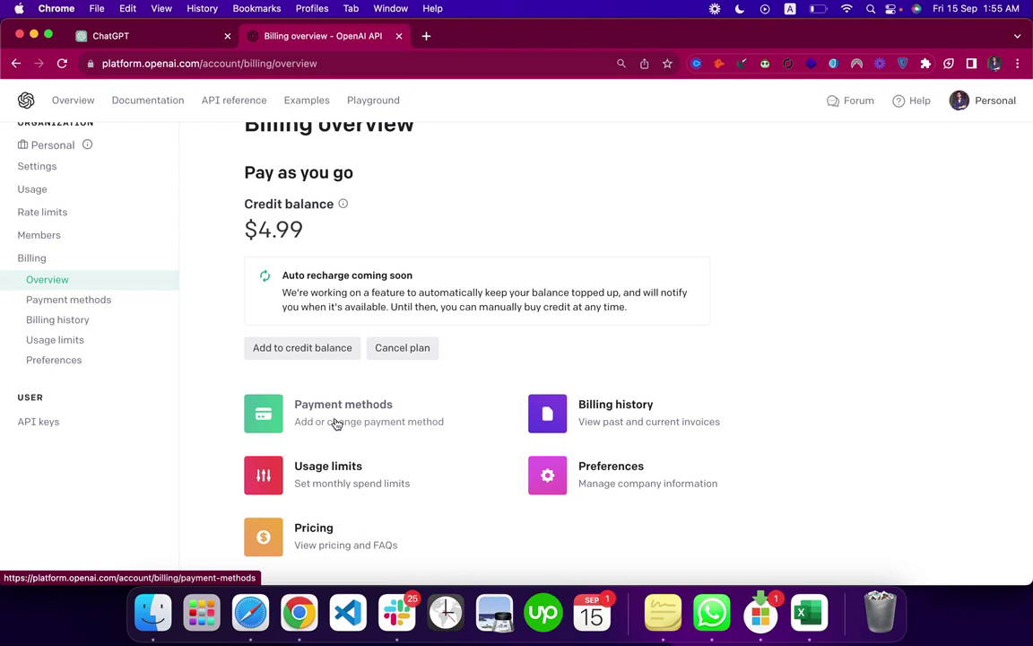
drag(303, 230, 261, 224)
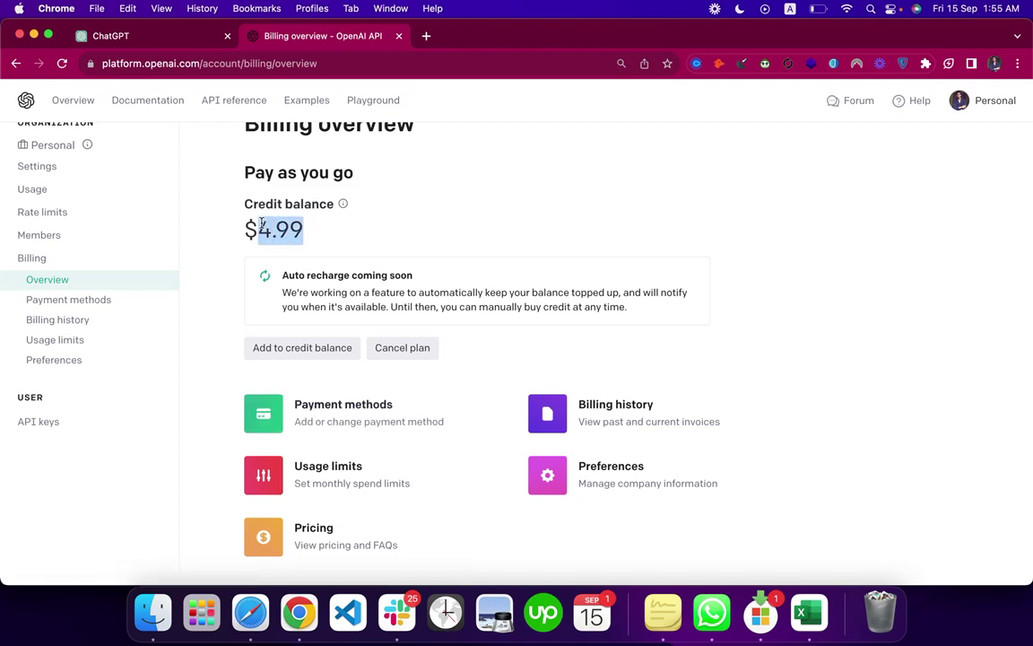
Review usage limits ($10.00 hard, $8.00 soft), payment methods and the billing history
click(68, 341)
click(63, 377)
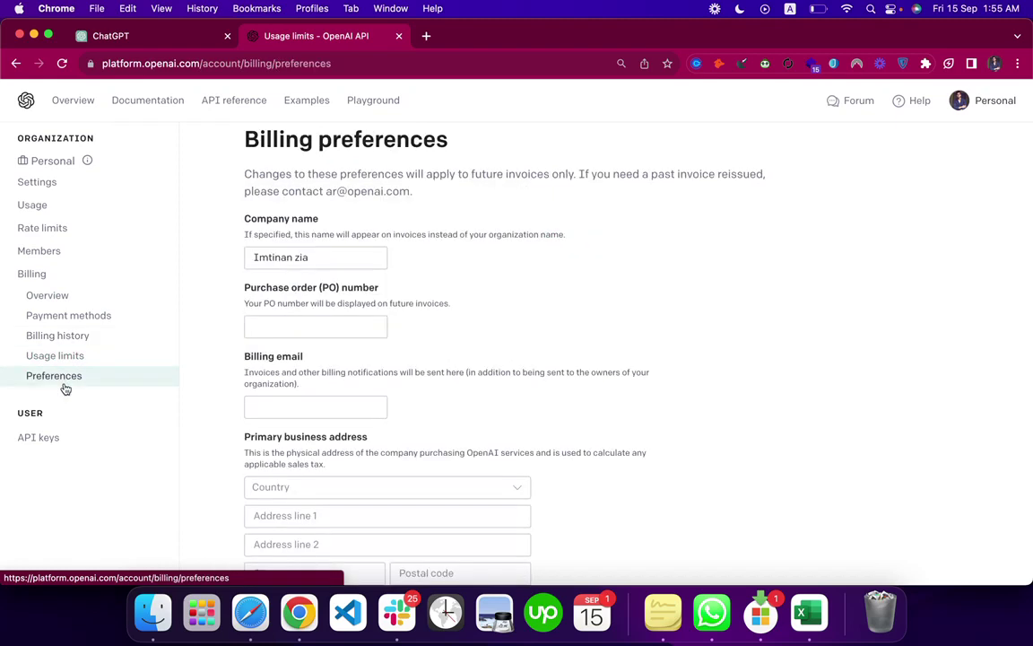
click(59, 355)
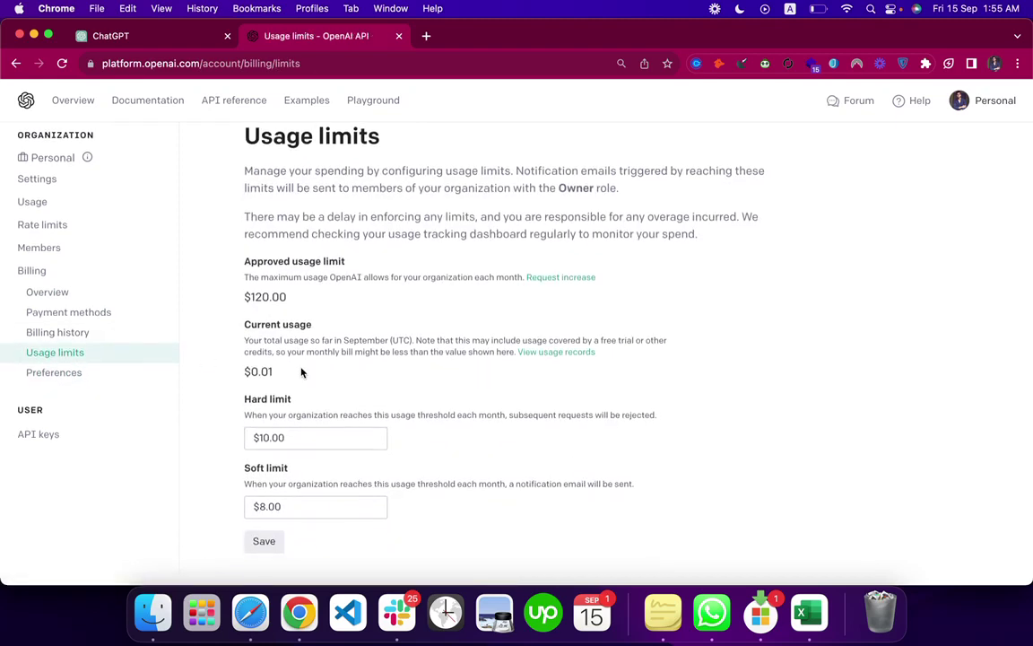
drag(292, 436, 247, 438)
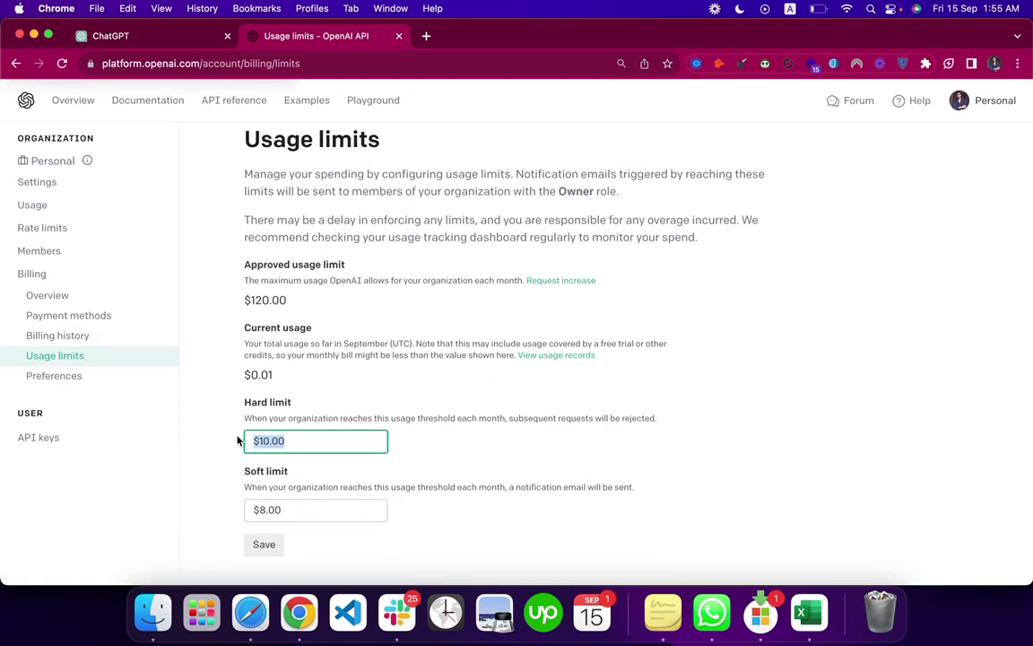
drag(295, 511, 250, 512)
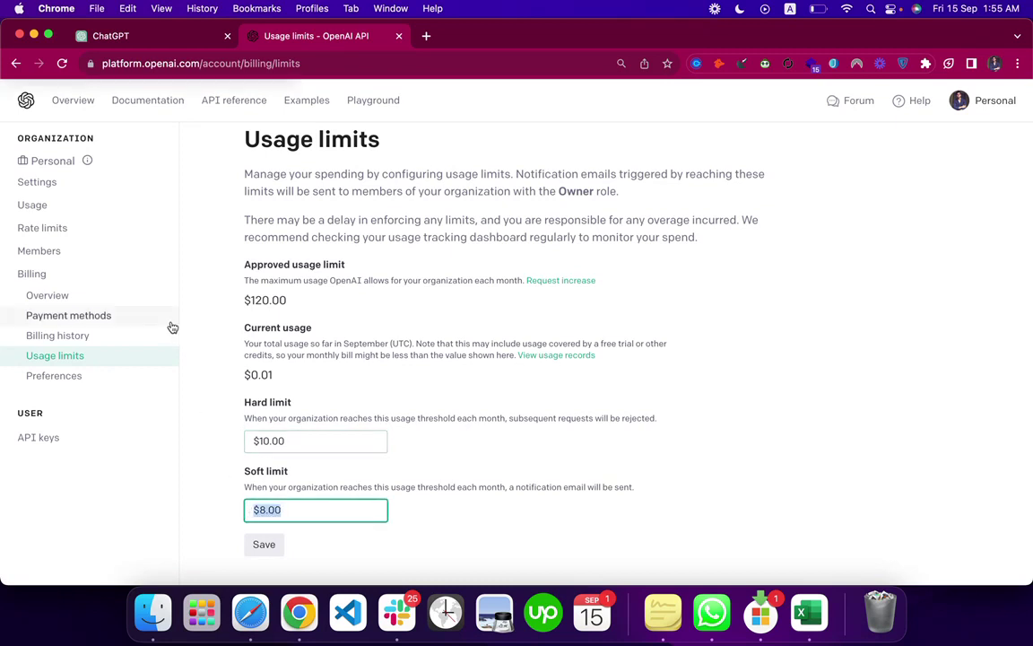
click(114, 315)
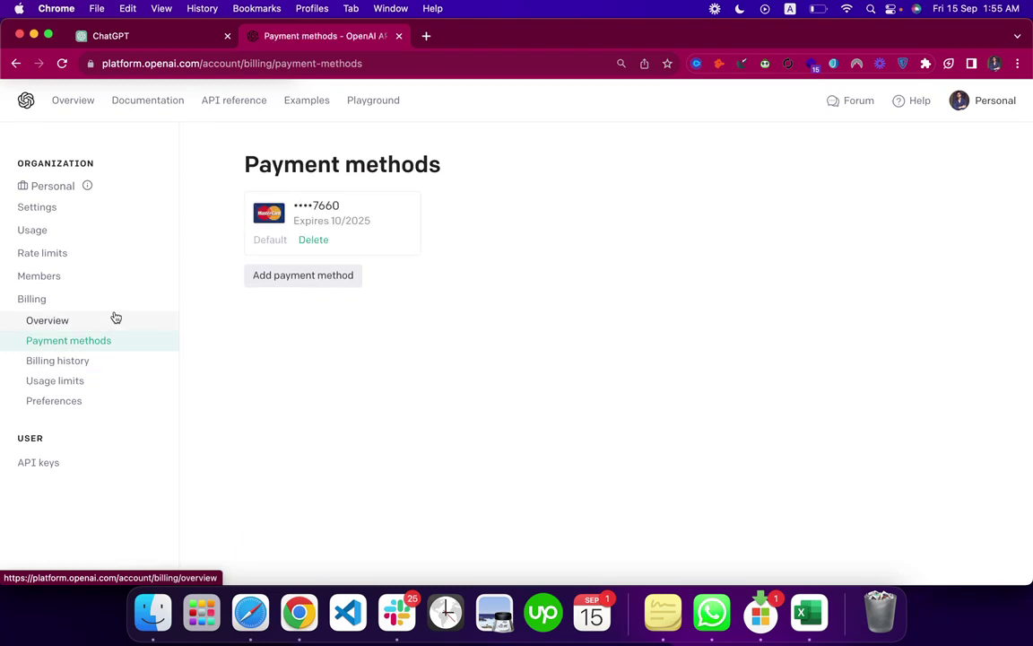
click(72, 366)
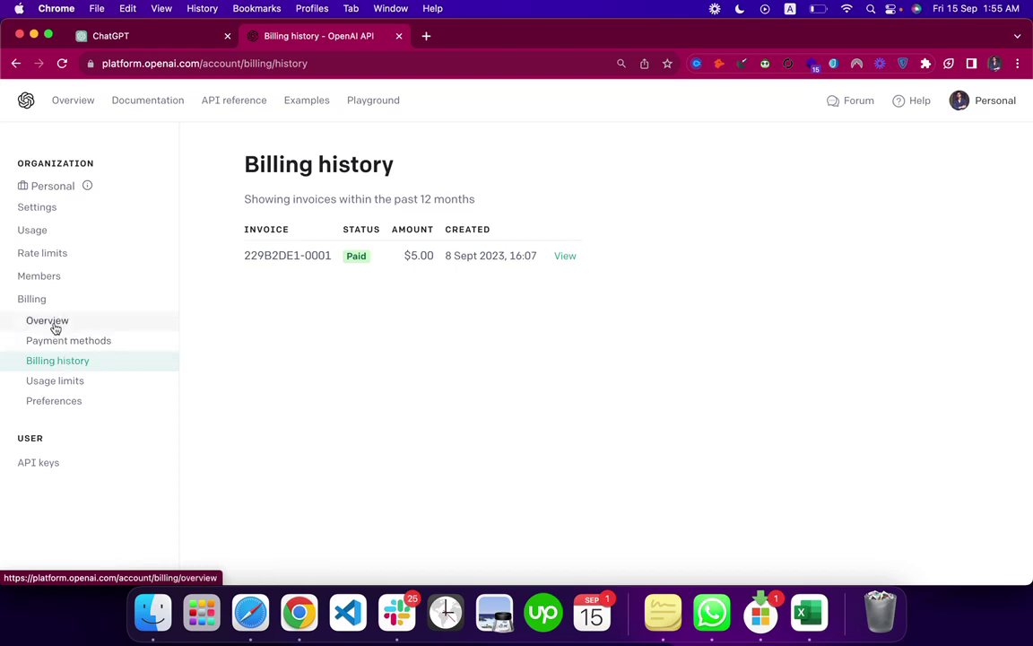
Open the Usage page and highlight this month's $0.01 API usage
click(57, 235)
scroll(425, 420, down, 5)
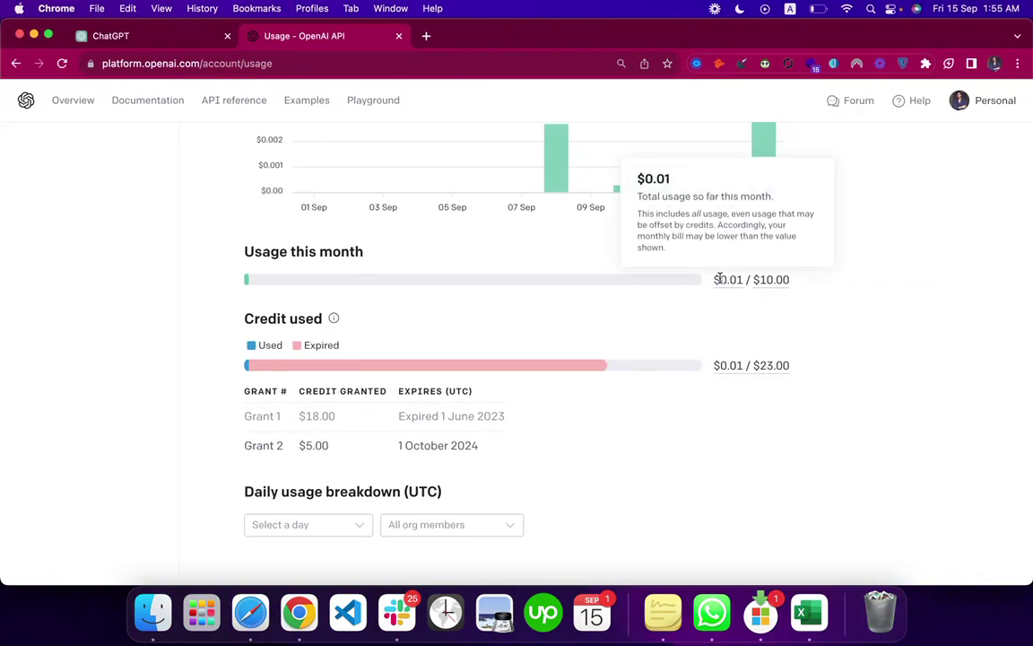
drag(715, 280, 742, 281)
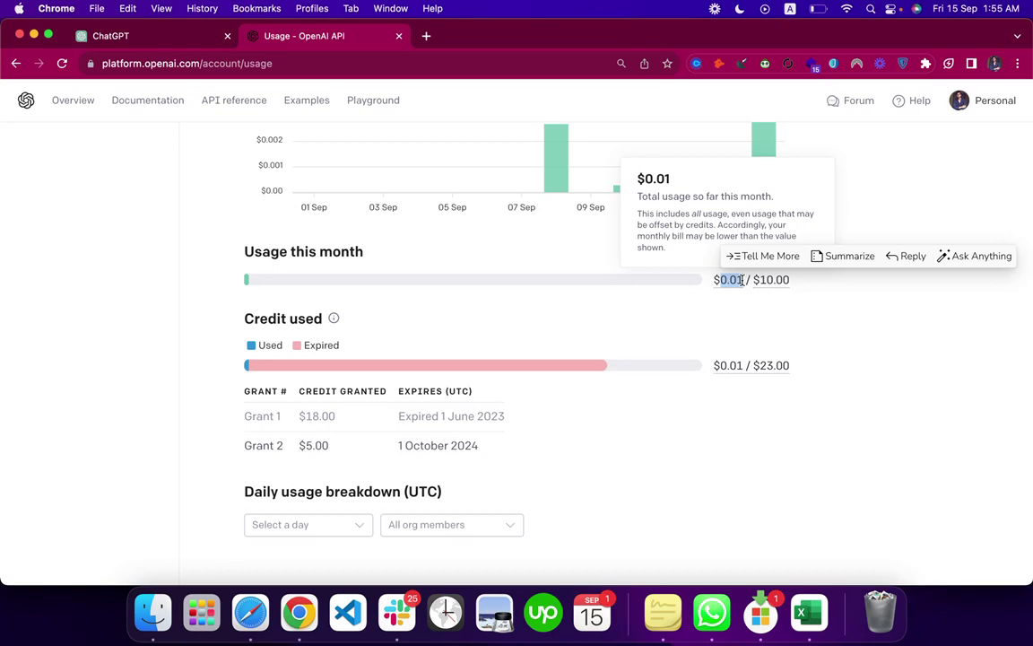
click(714, 444)
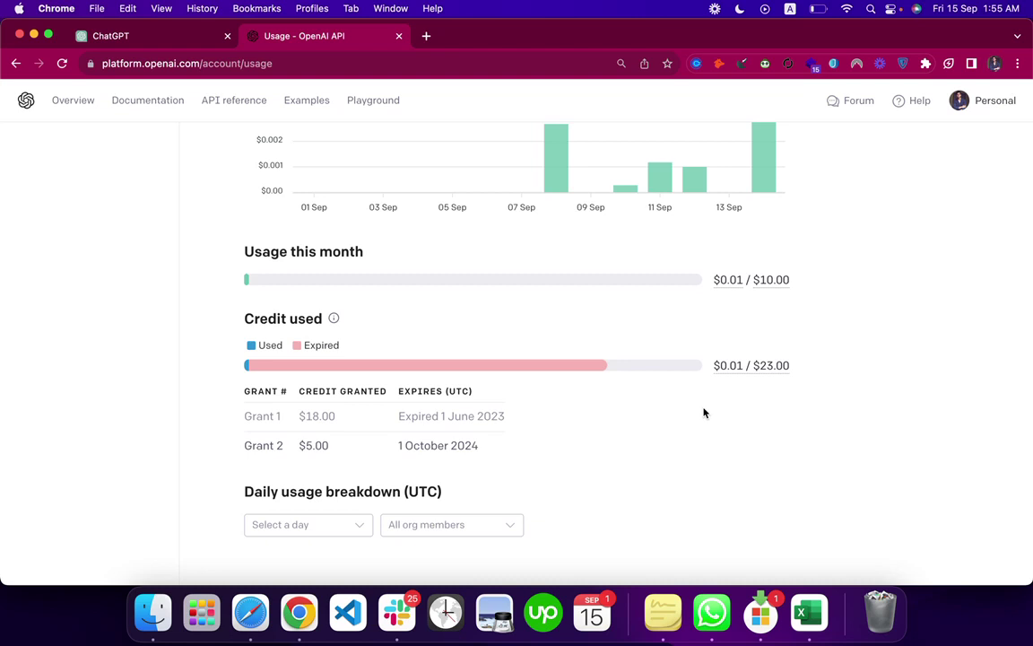
scroll(704, 412, up, 5)
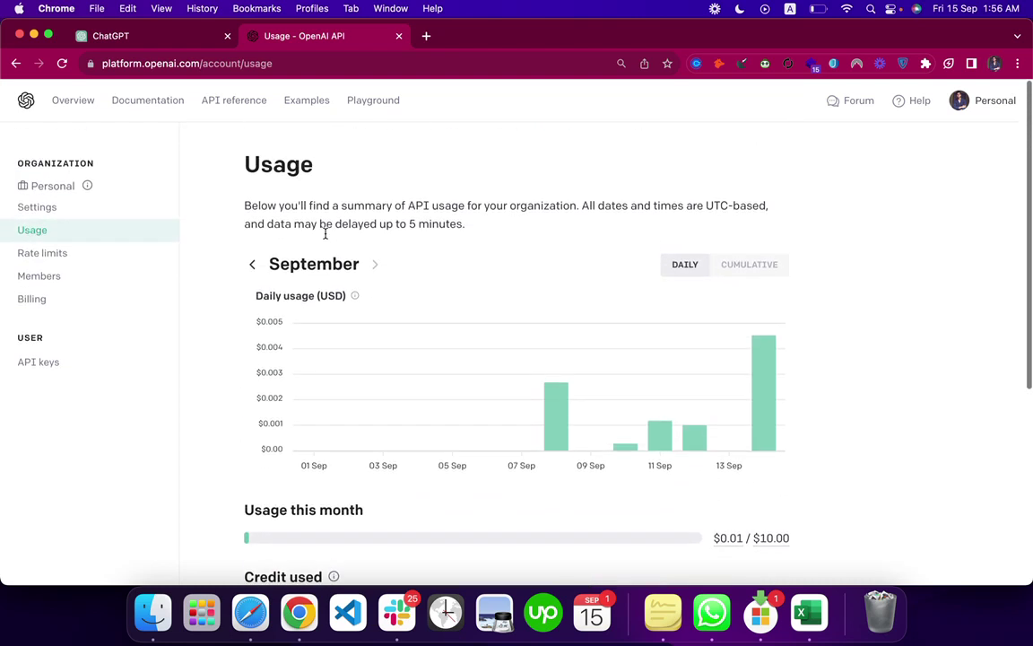
Check the organization's rate limits, then return to Usage and mark the $0.01 figure again
click(66, 265)
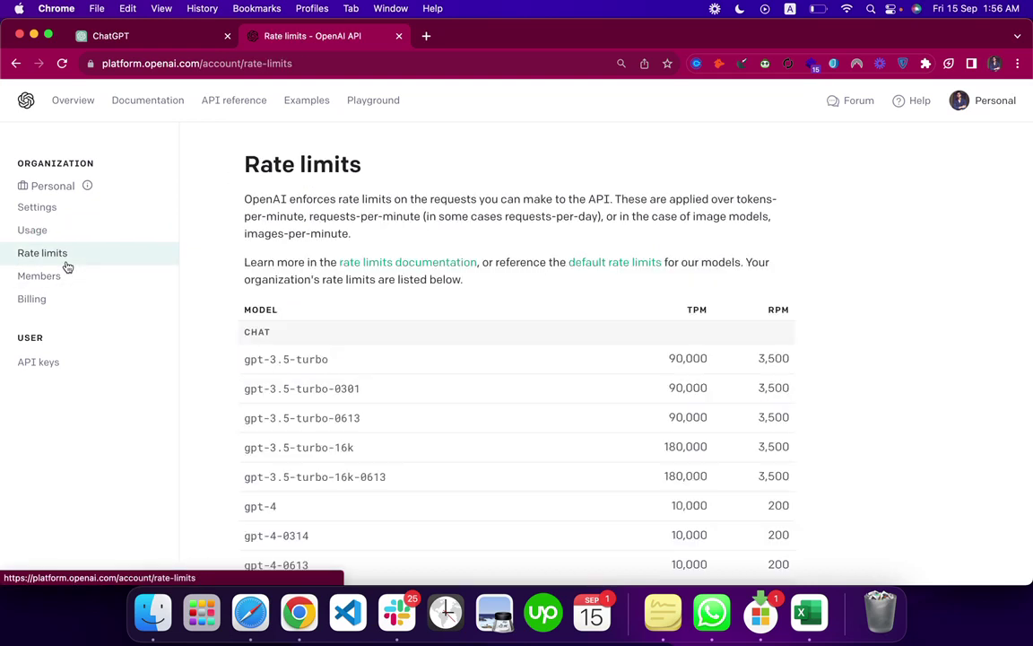
click(93, 233)
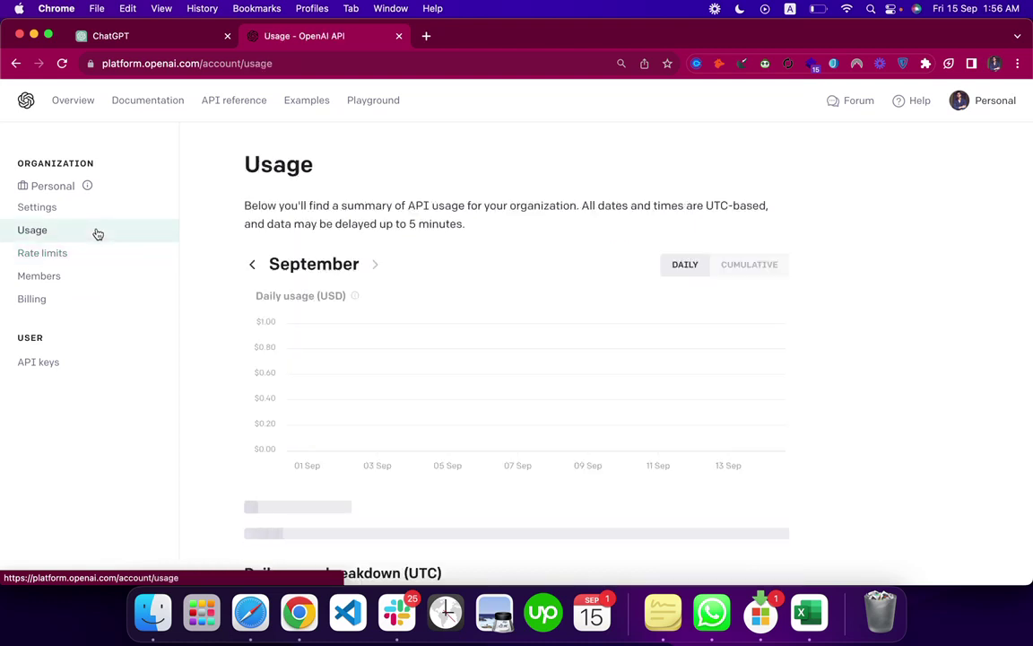
scroll(365, 392, down, 1)
scroll(365, 393, down, 3)
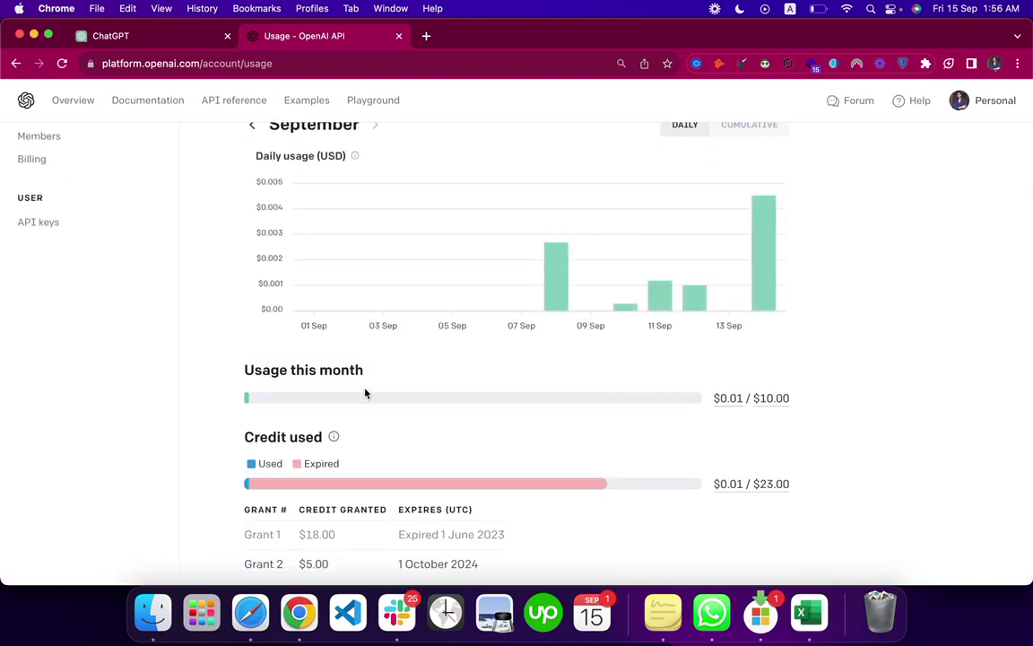
scroll(365, 393, up, 3)
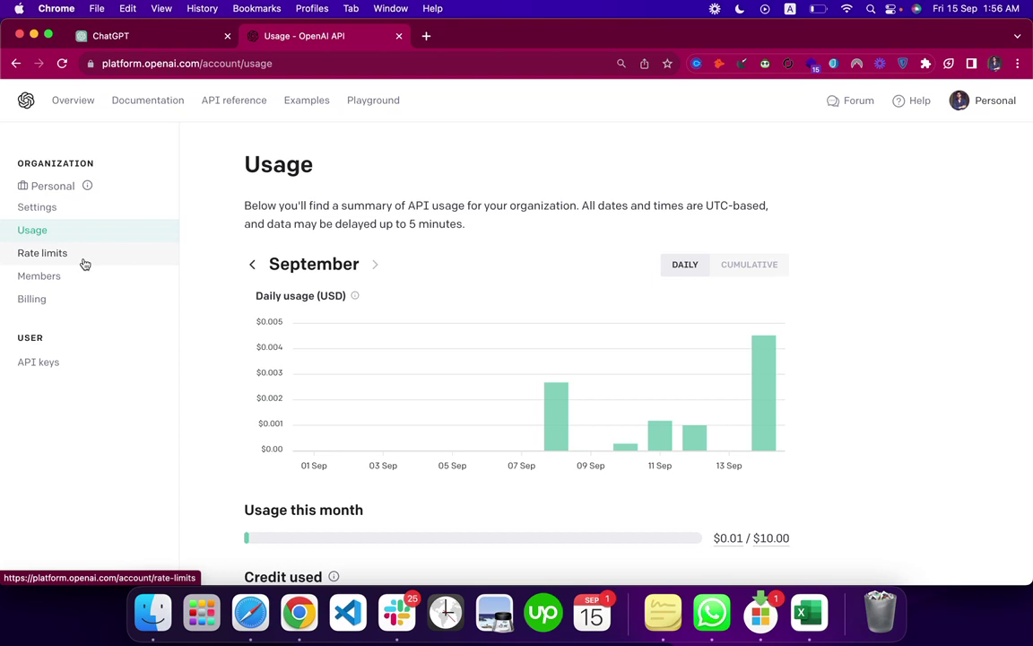
drag(715, 538, 741, 538)
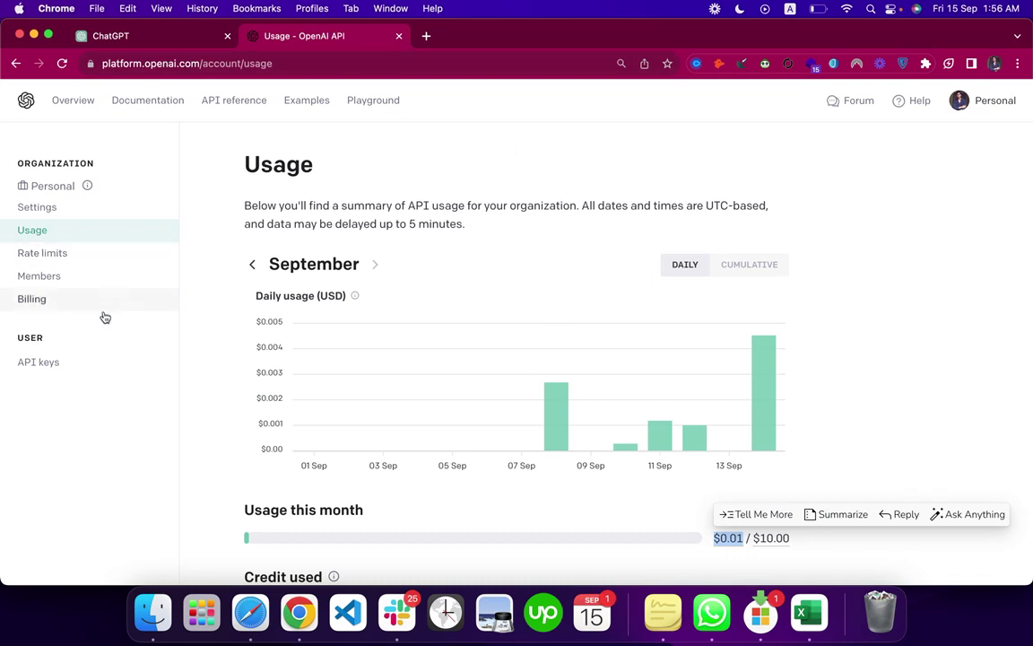
Glance at the 'testkey' API key list, then go back to the billing overview
click(51, 362)
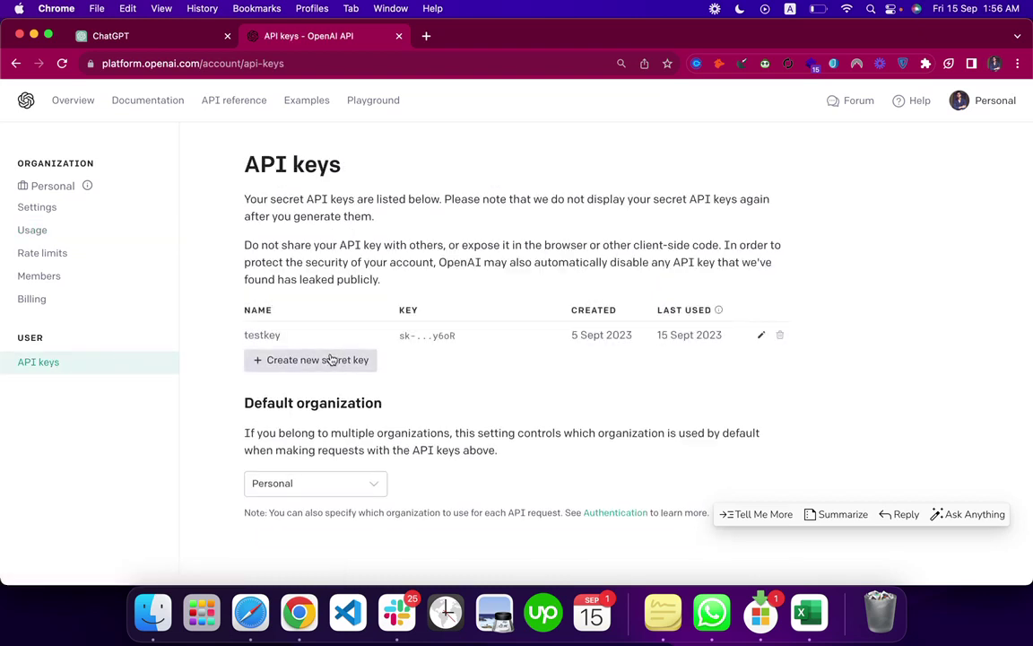
click(63, 300)
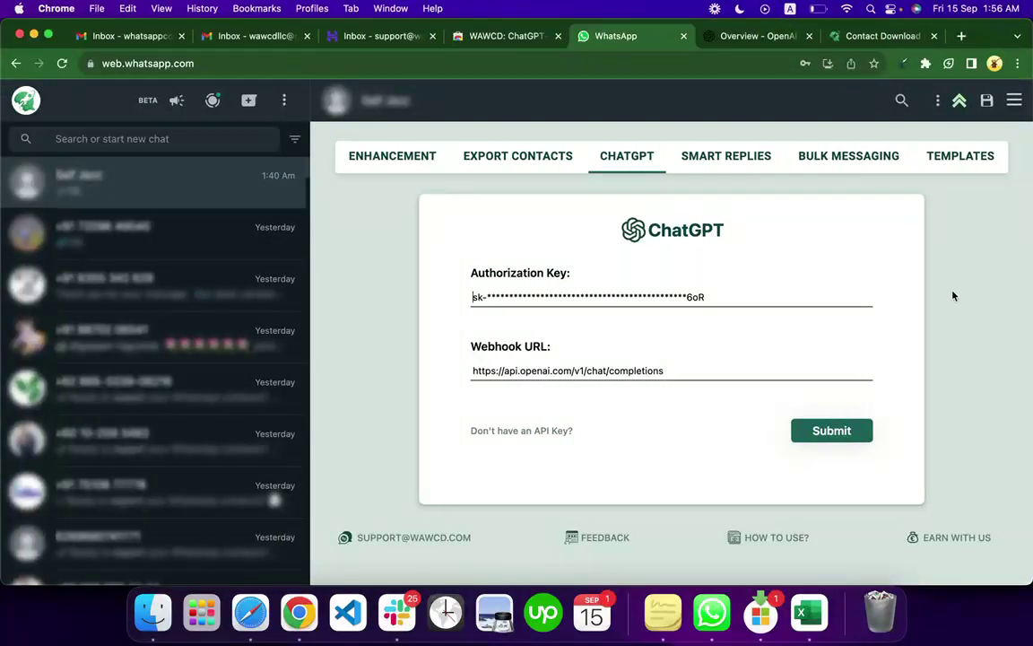
Draft 'What type of product you want?', let WAWCD's ChatGPT rephrase it, and reopen the panel
click(960, 101)
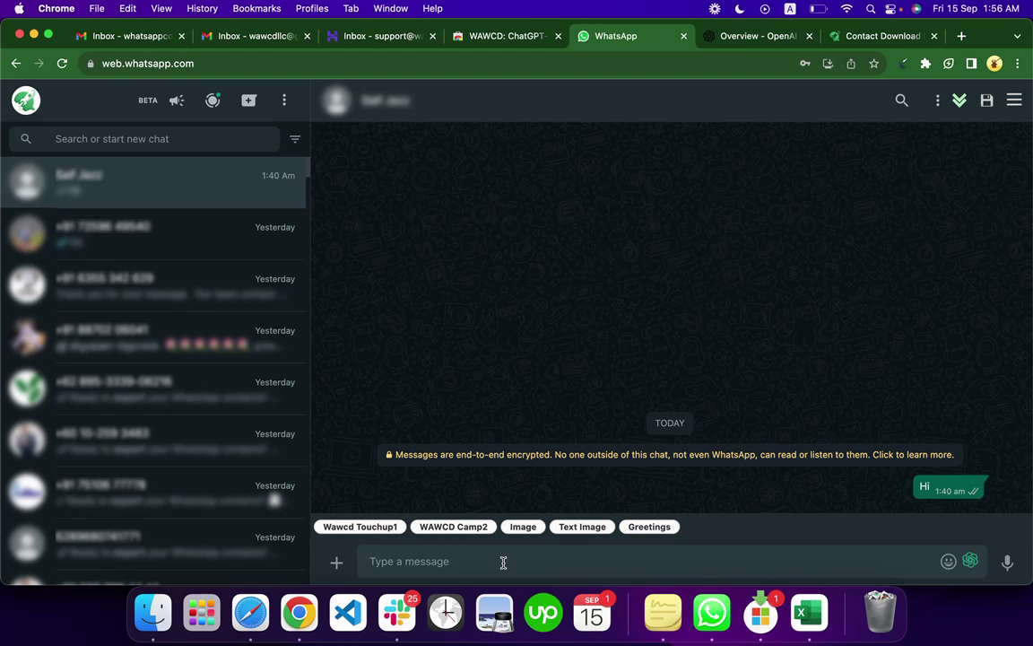
text(What)
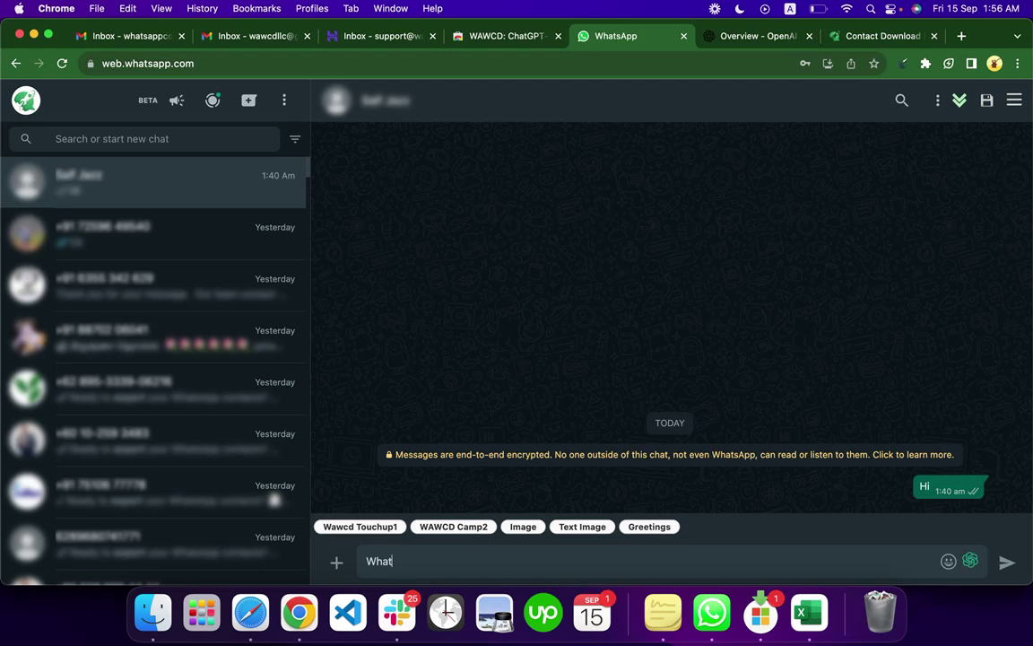
text(i)
key(BackSpace)
text(type of )
text(product you)
text( want?)
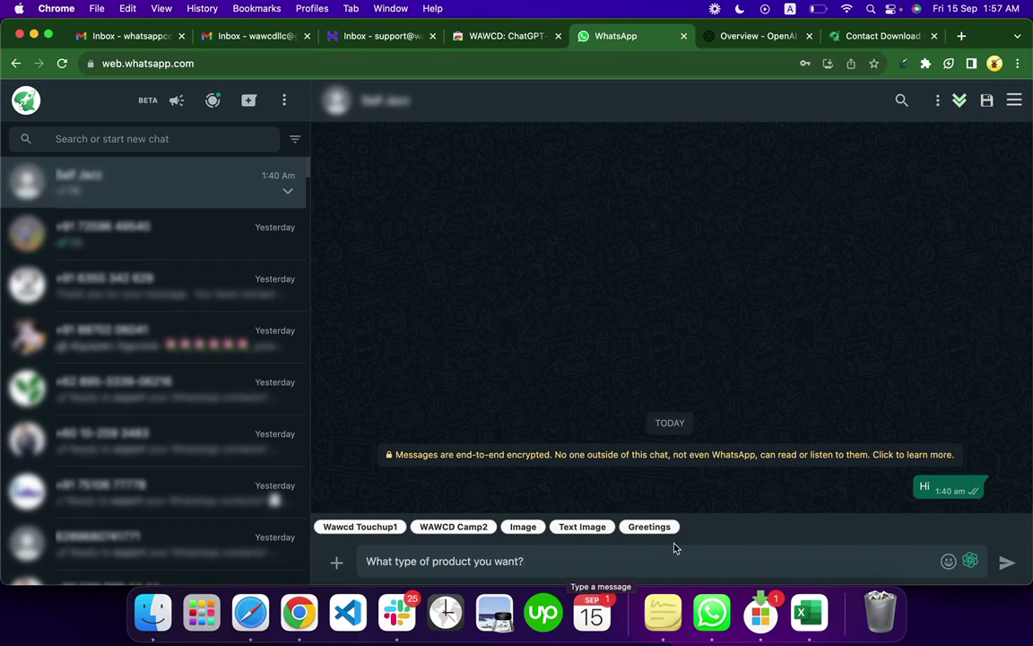
click(971, 561)
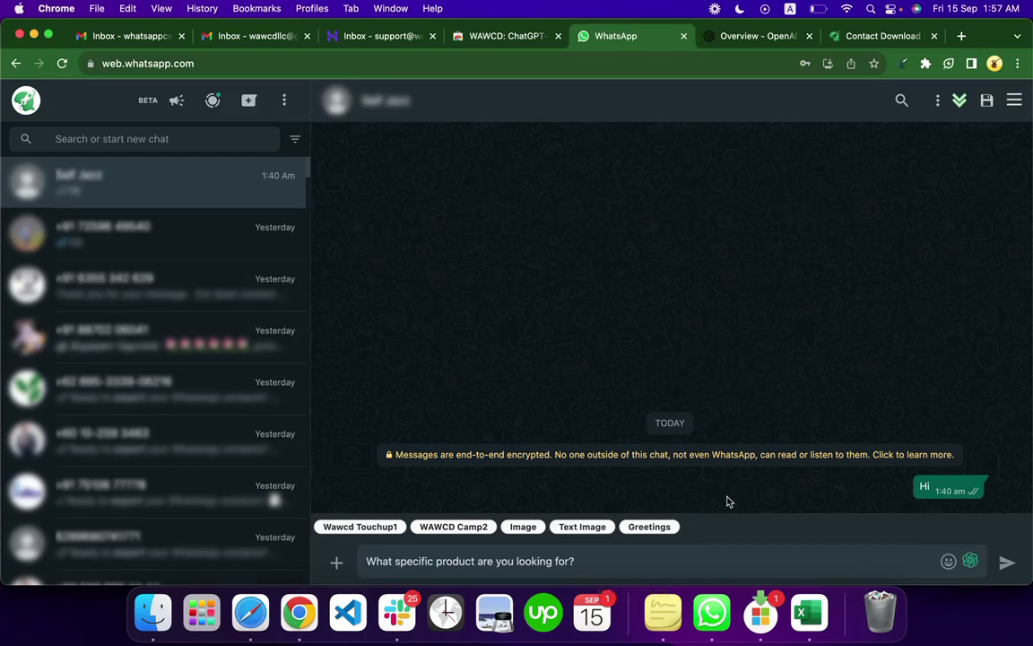
click(960, 101)
Check the CHATGPT settings and the Smart Reply form's 'prod' keyword, then go to the WAWCD website
click(633, 167)
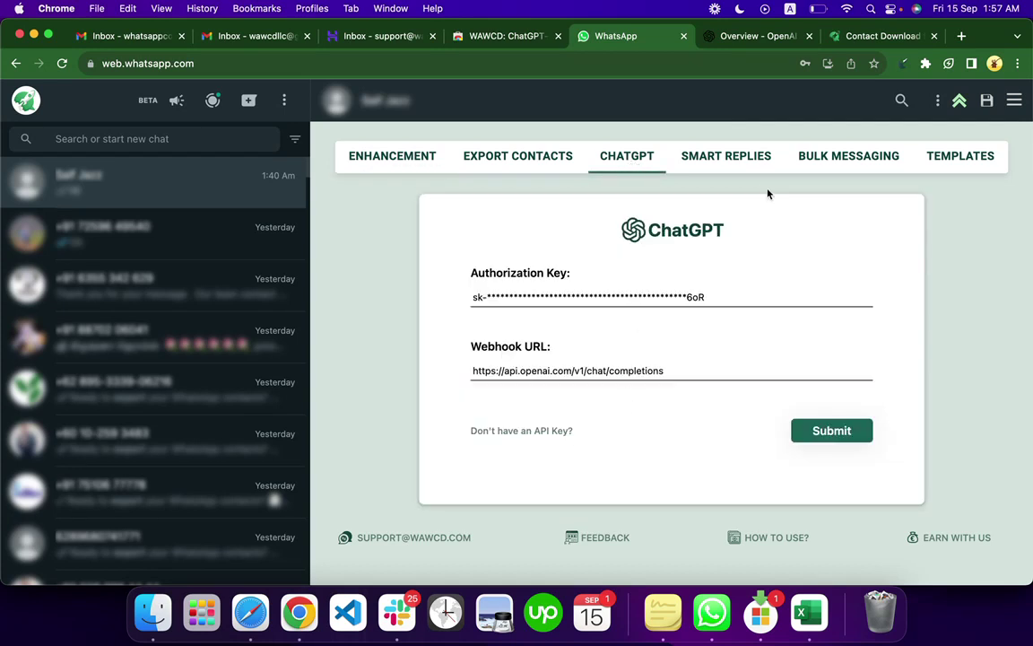
click(734, 158)
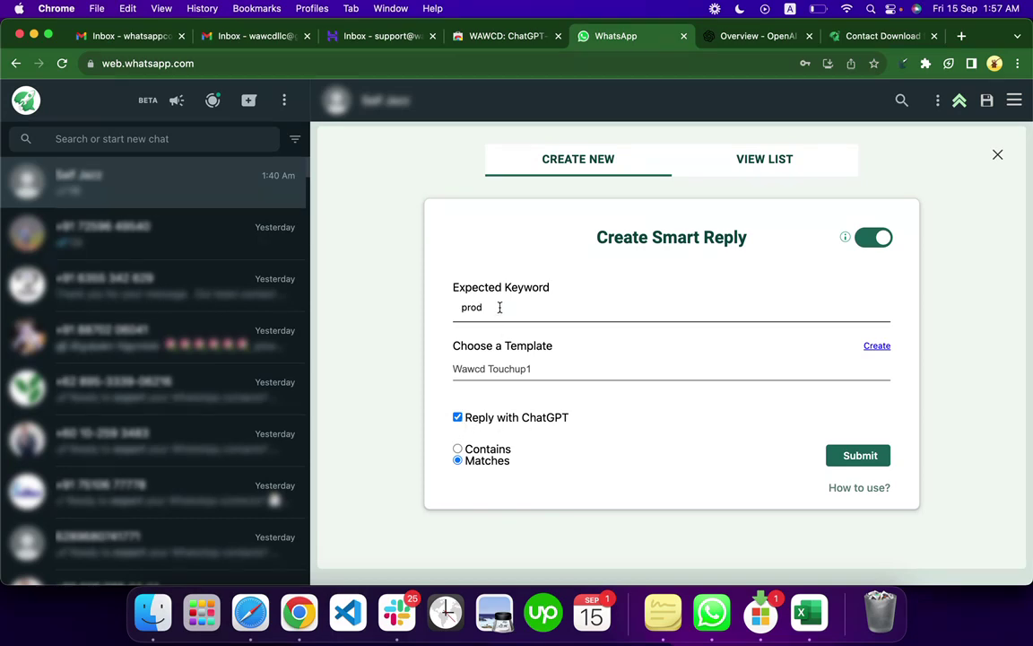
drag(500, 308, 367, 309)
click(998, 155)
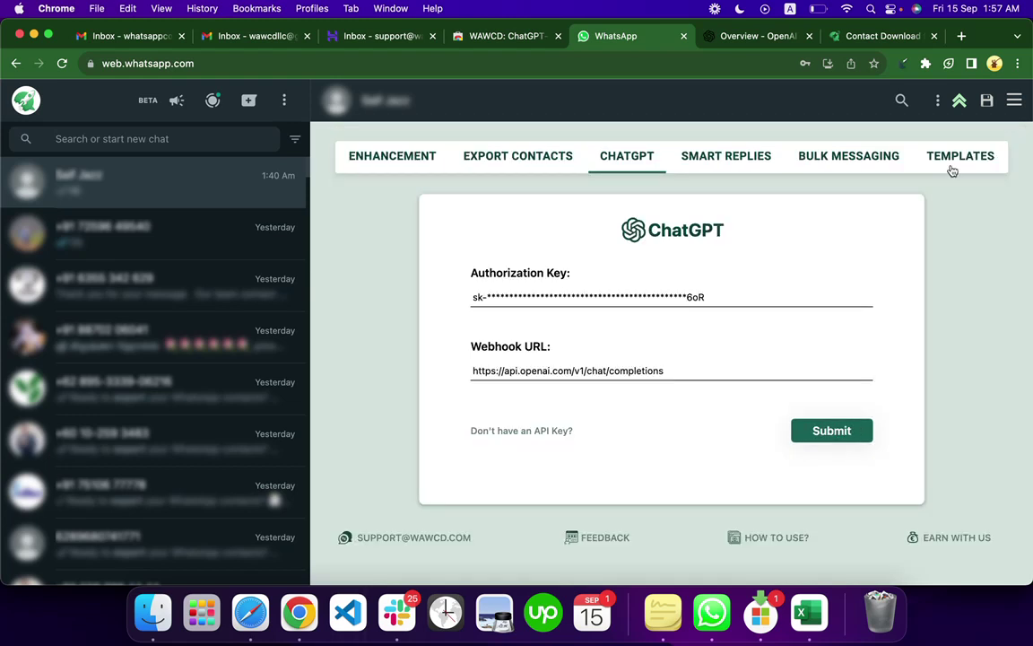
click(873, 38)
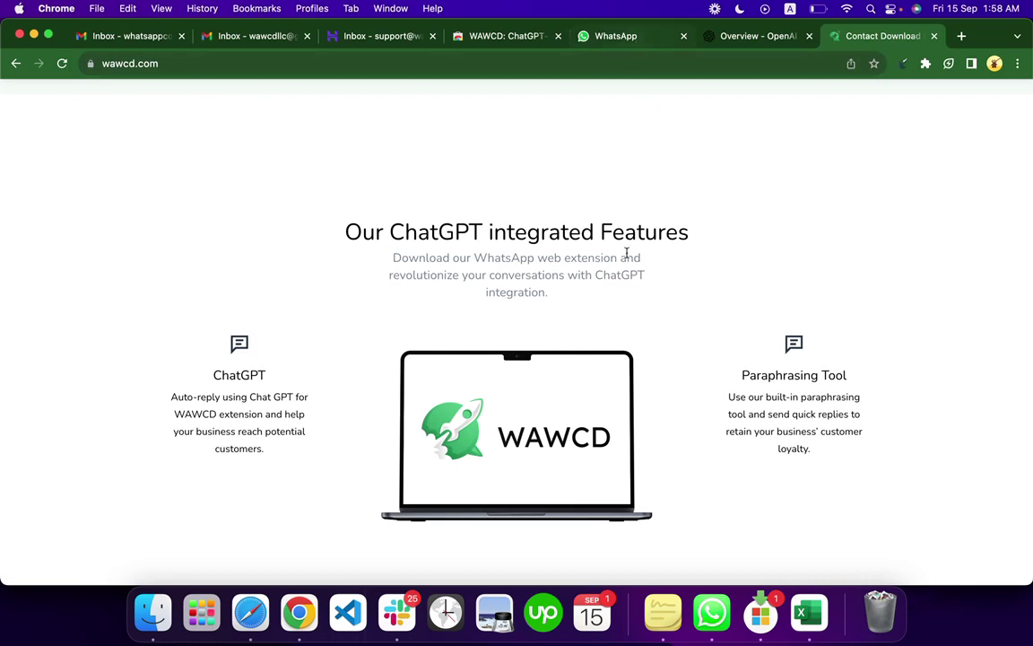
Scroll through wawcd.com's ChatGPT-integrated and key features sections
scroll(626, 260, down, 5)
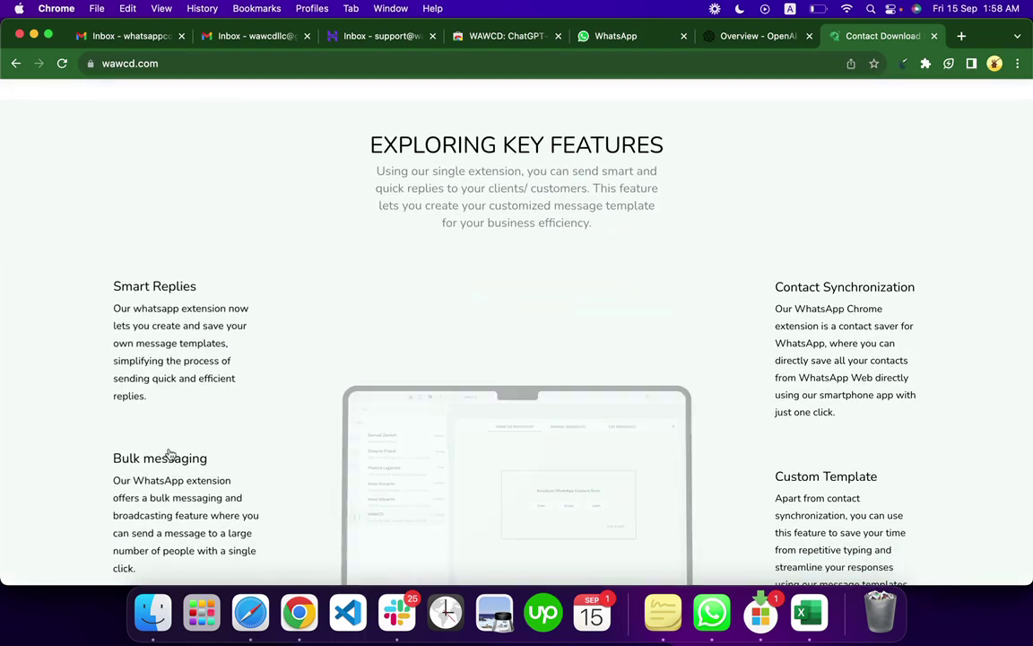
scroll(812, 311, down, 3)
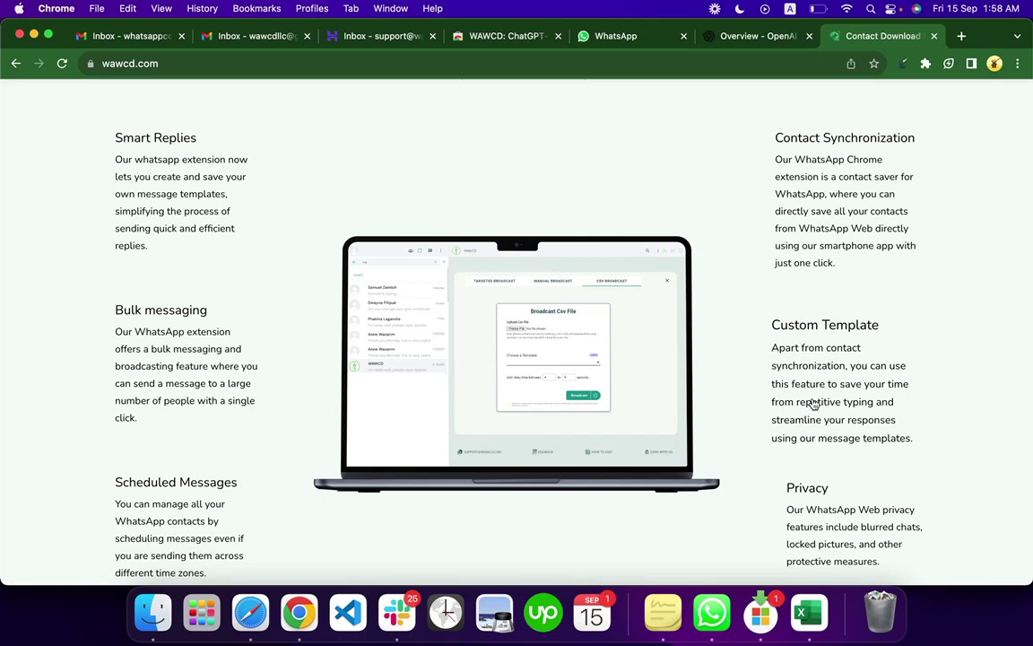
scroll(814, 404, down, 3)
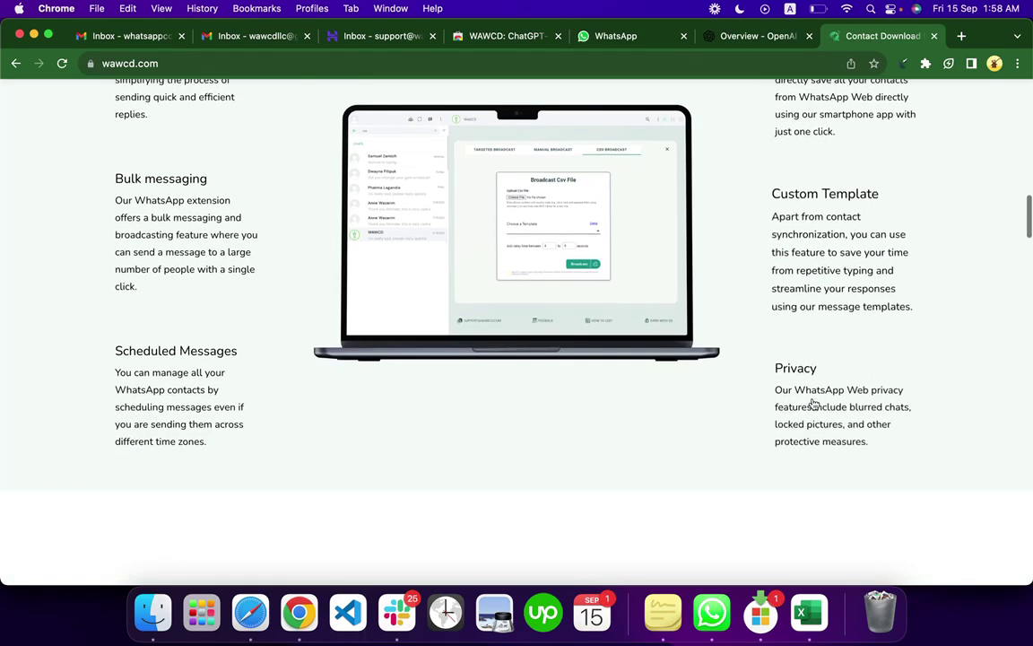
click(604, 40)
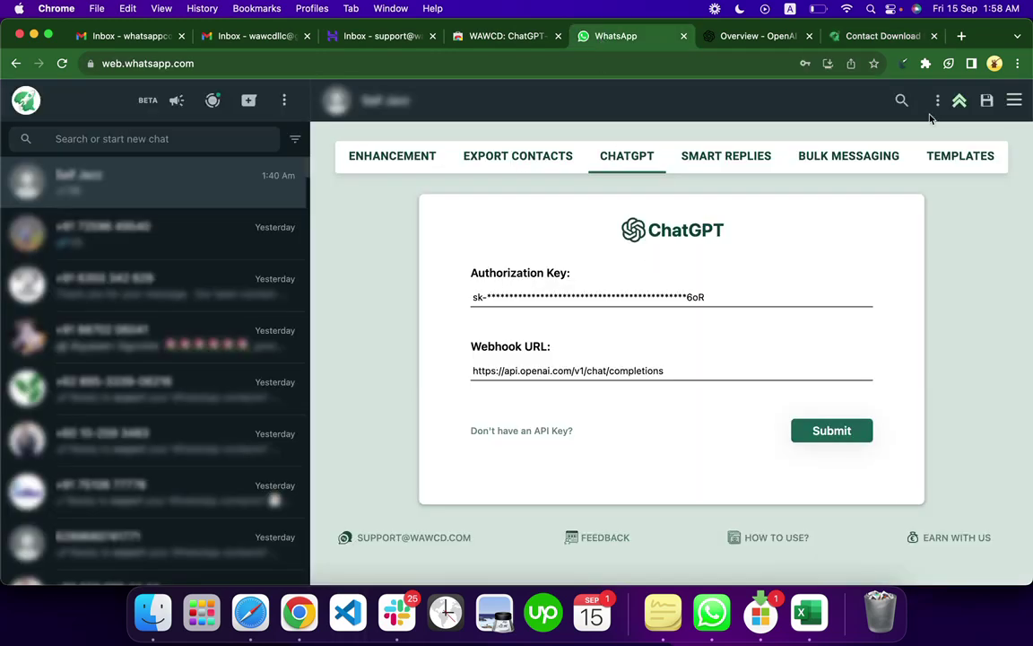
click(959, 101)
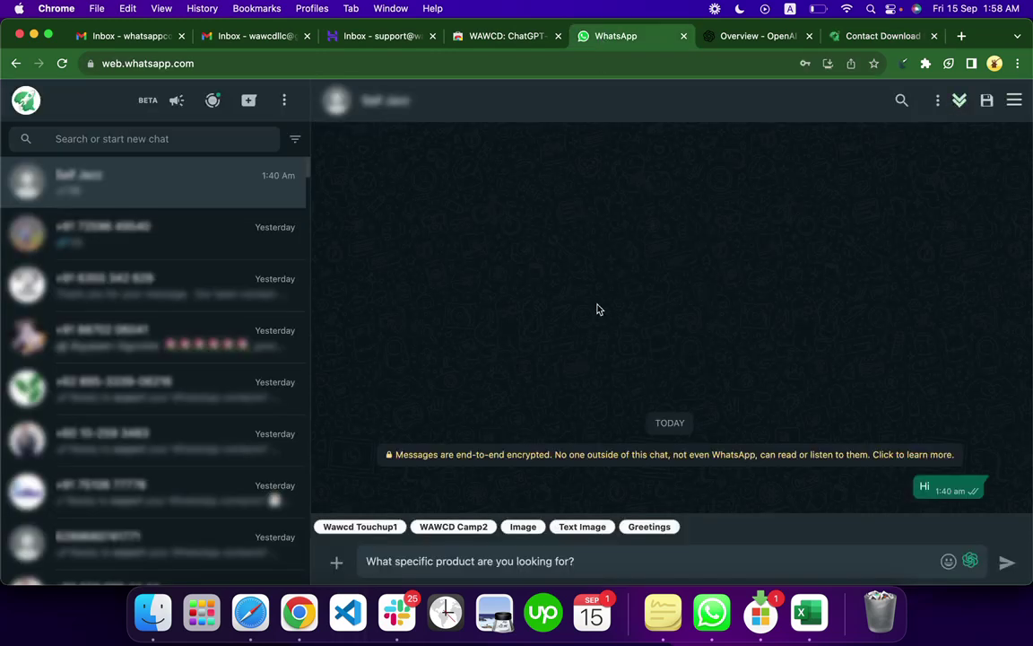
click(959, 101)
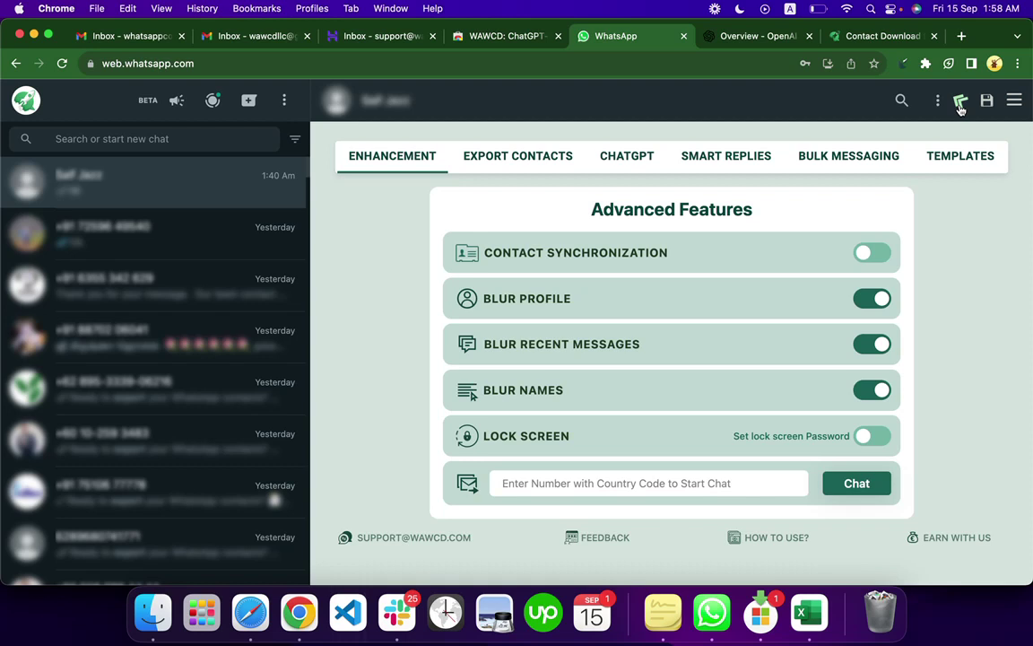
click(604, 158)
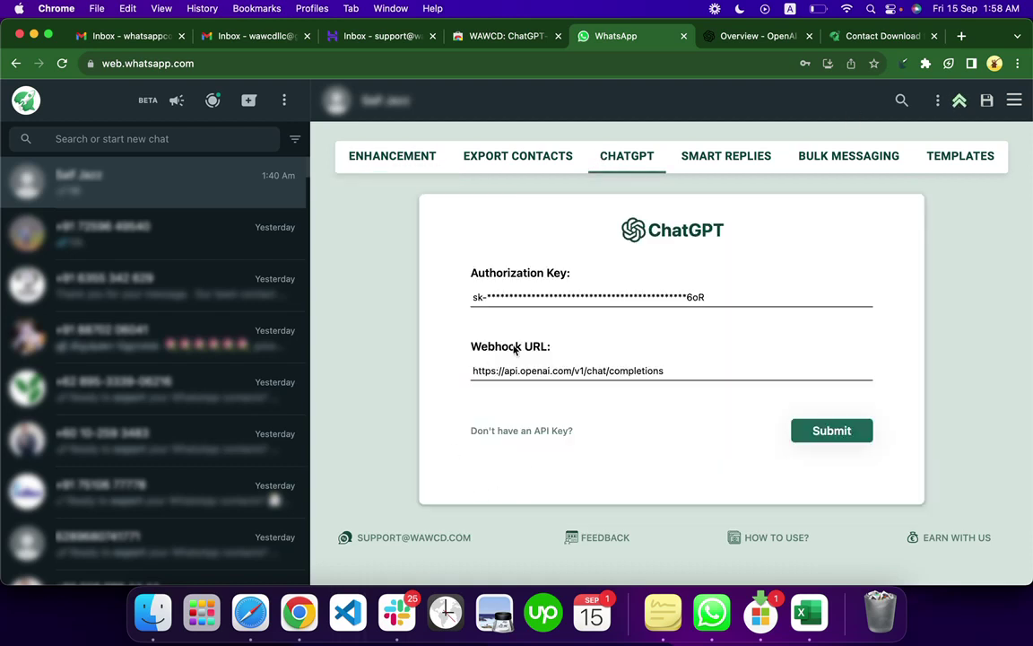
click(759, 297)
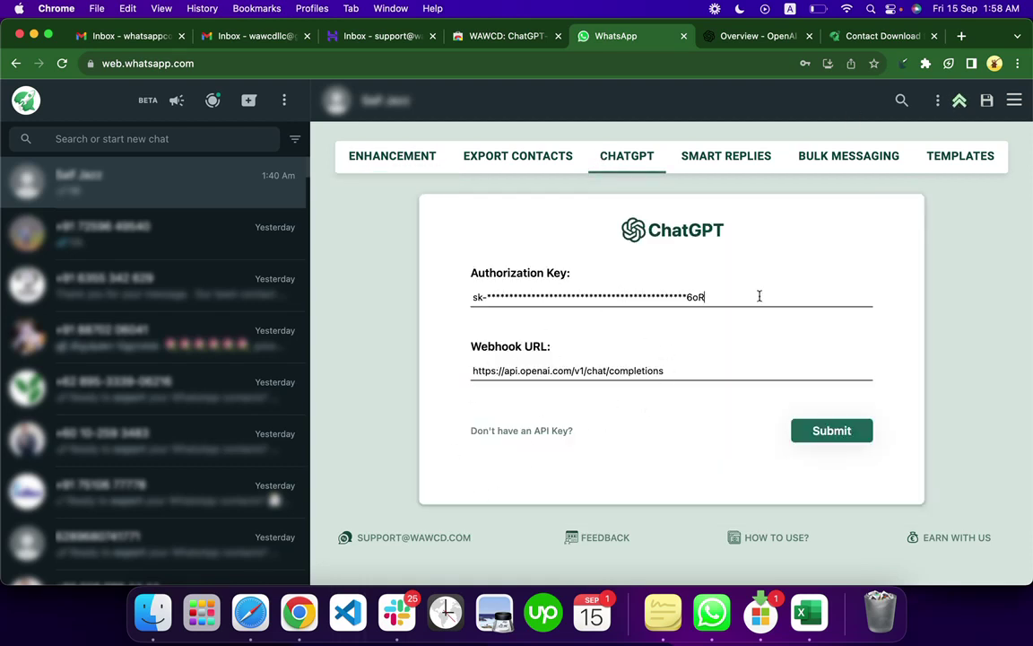